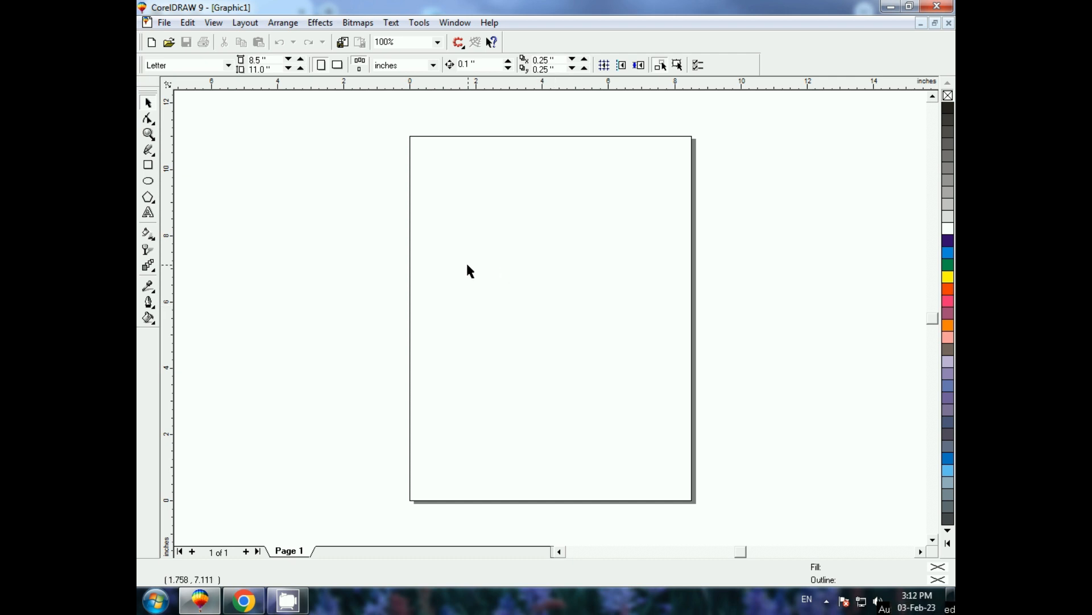
Draw a square about 3.09 inches per side on the page and set every corner's roundness except the lower-right one to 100.
left_click(149, 166)
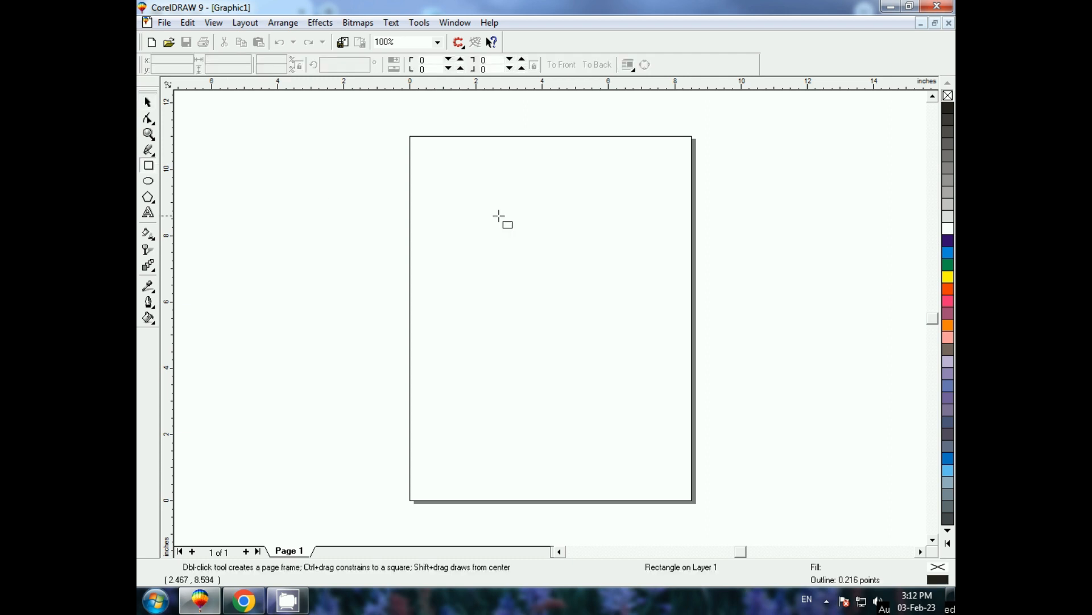
left_click_drag(483, 189, 558, 291)
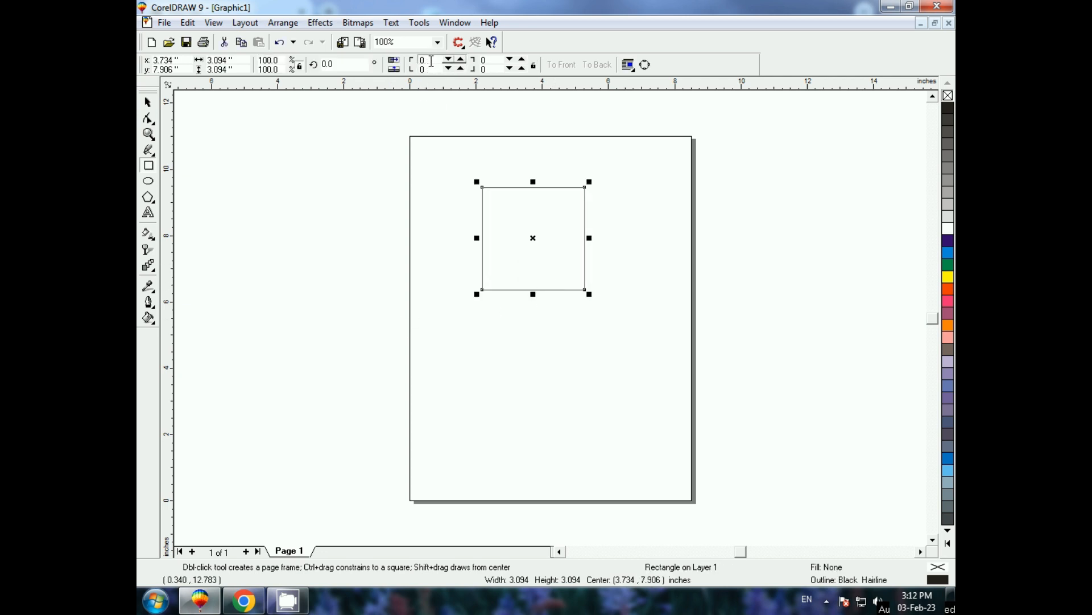
left_click(534, 66)
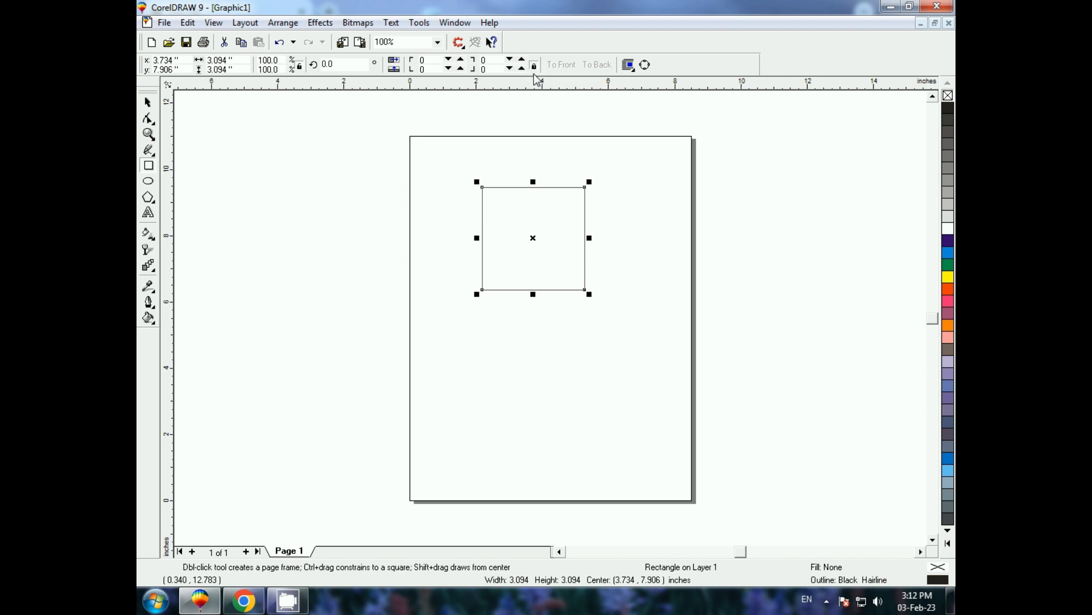
left_click(535, 67)
left_click(426, 60)
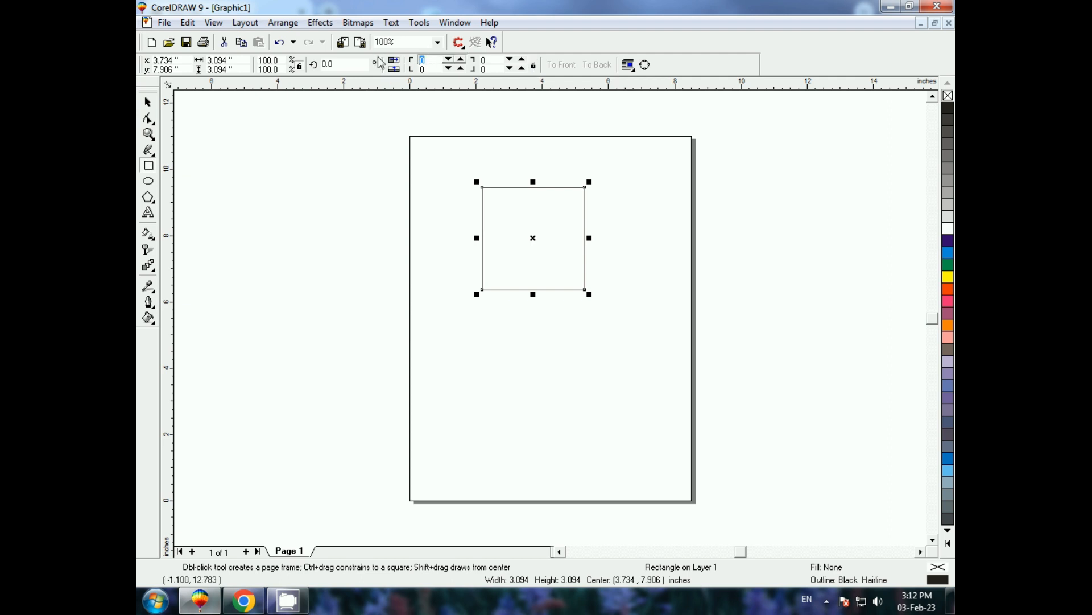
type("100")
key("Tab")
type("100")
key("Tab")
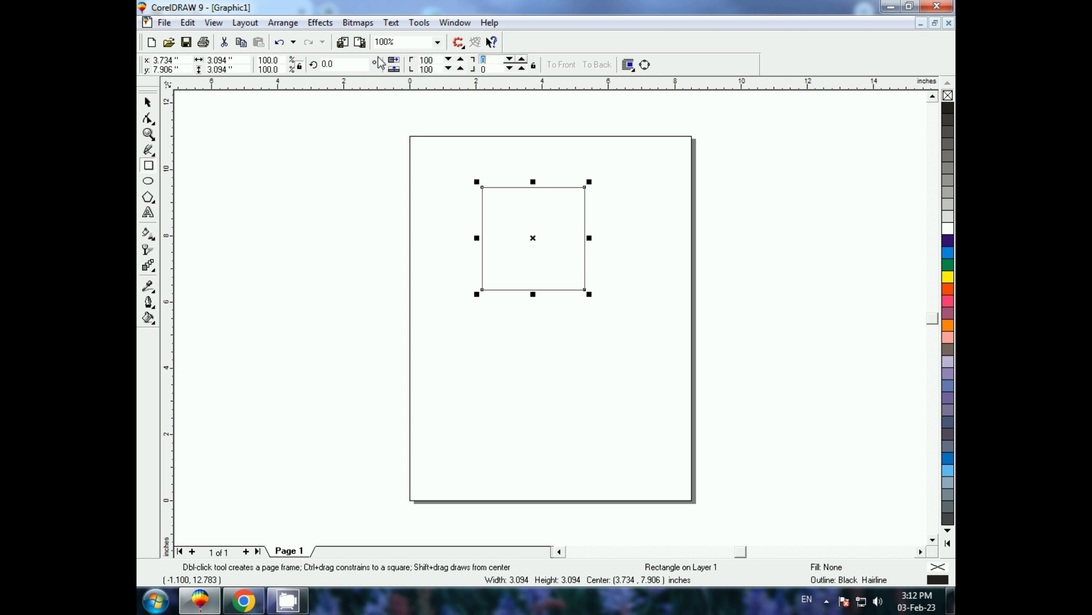
type("100")
key("Return")
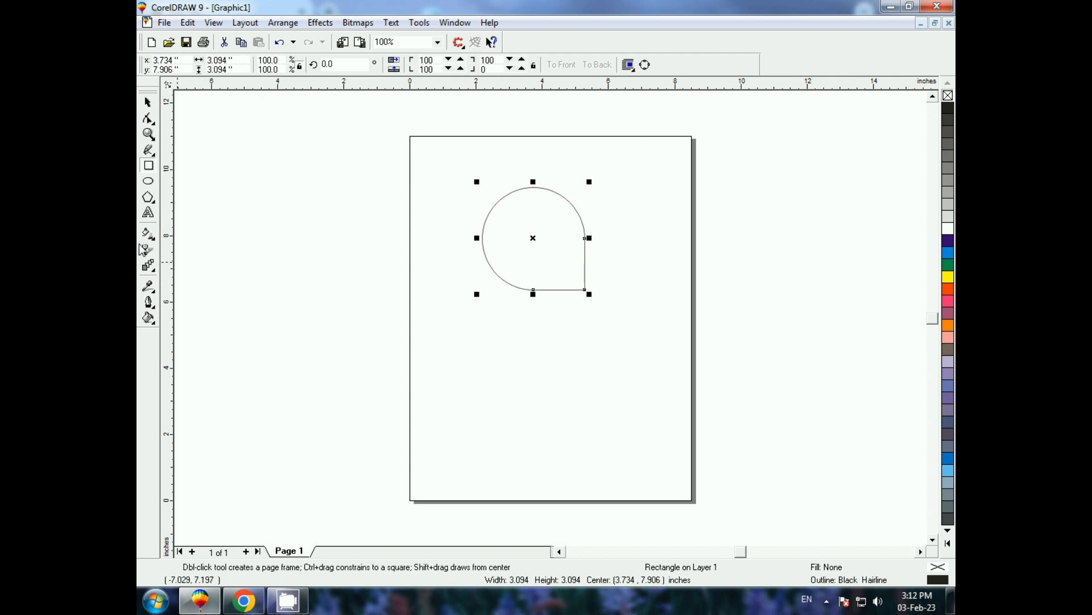
Rotate the rounded square to 315 degrees so its sharp corner points straight down.
left_click(148, 102)
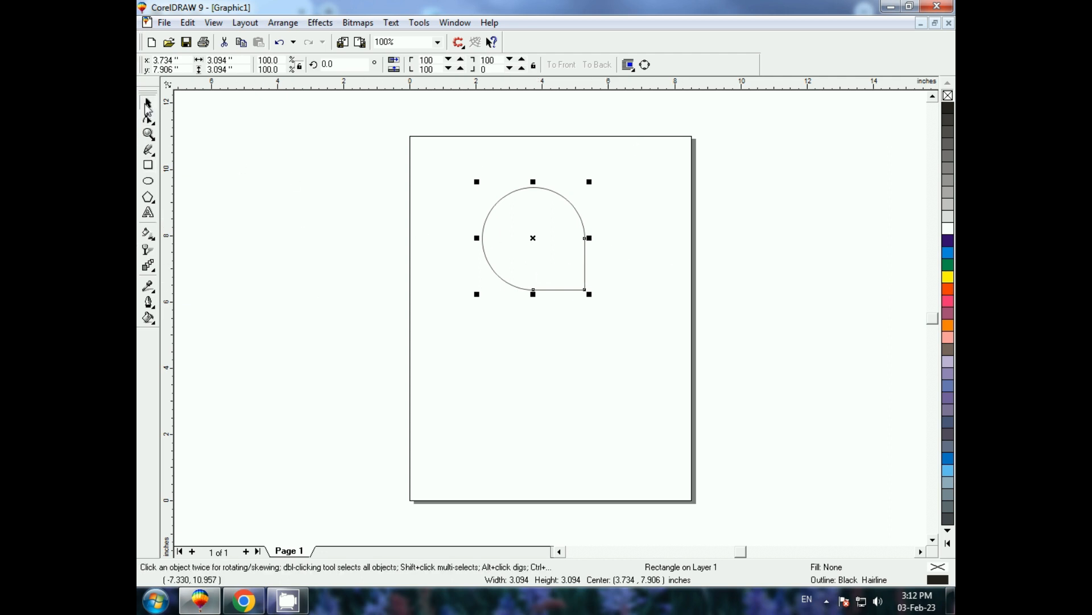
left_click(536, 250)
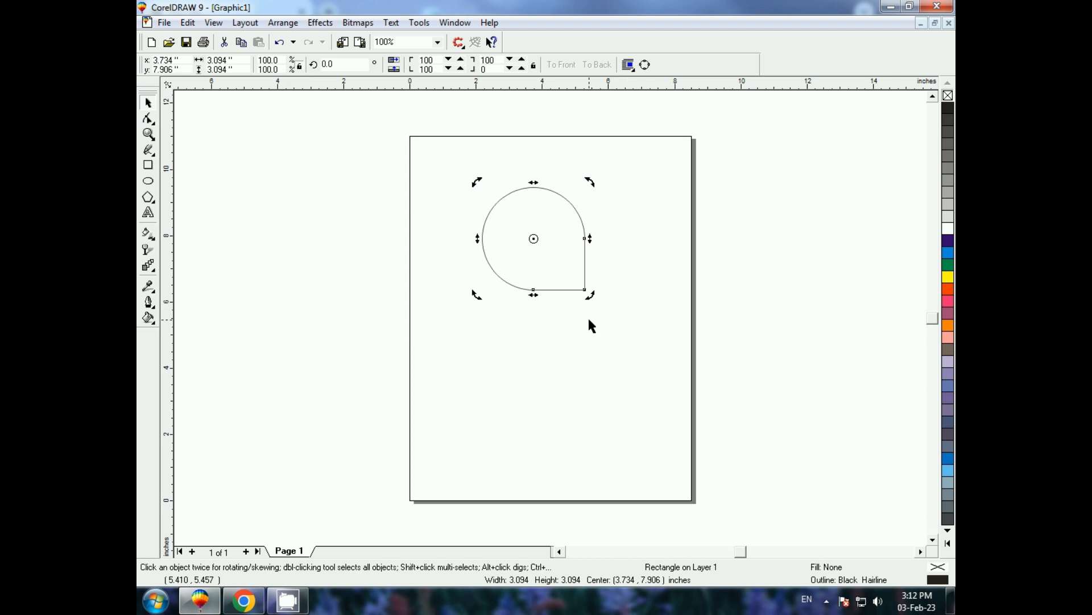
left_click_drag(593, 295, 536, 314)
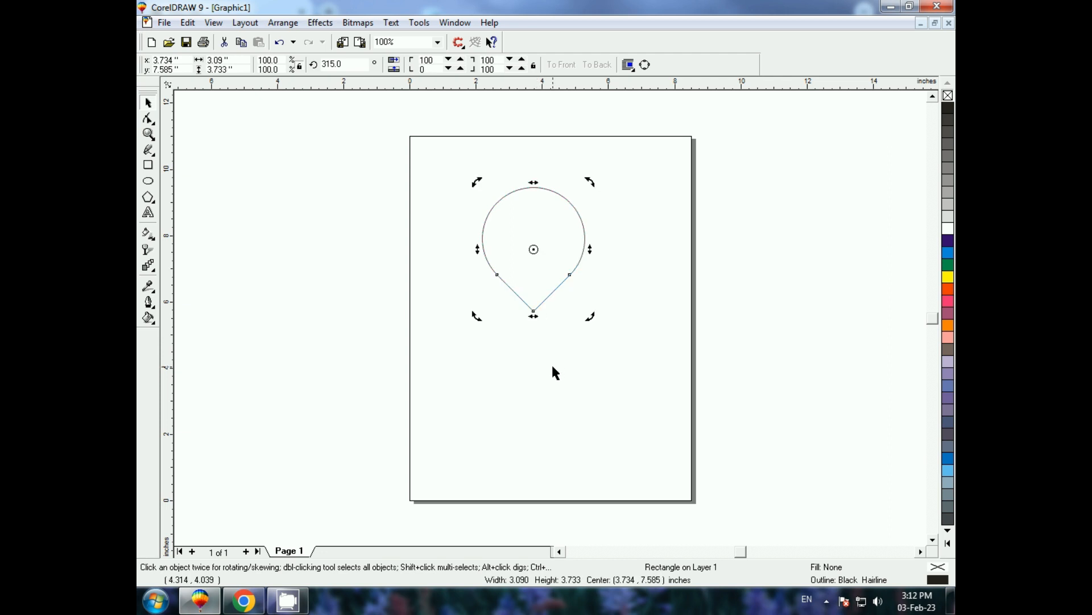
left_click(482, 378)
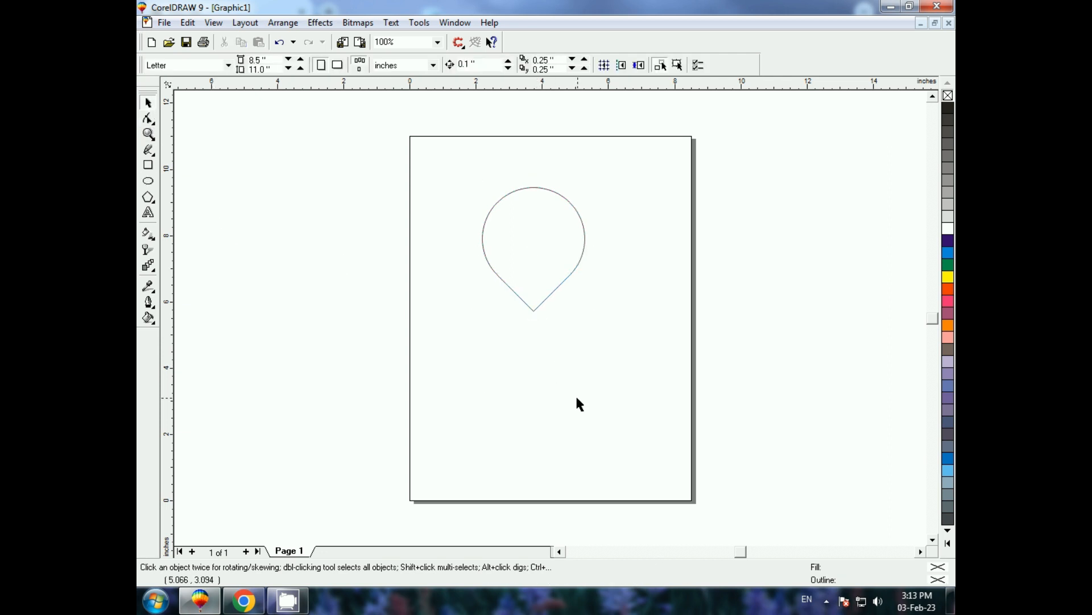
left_click(520, 294)
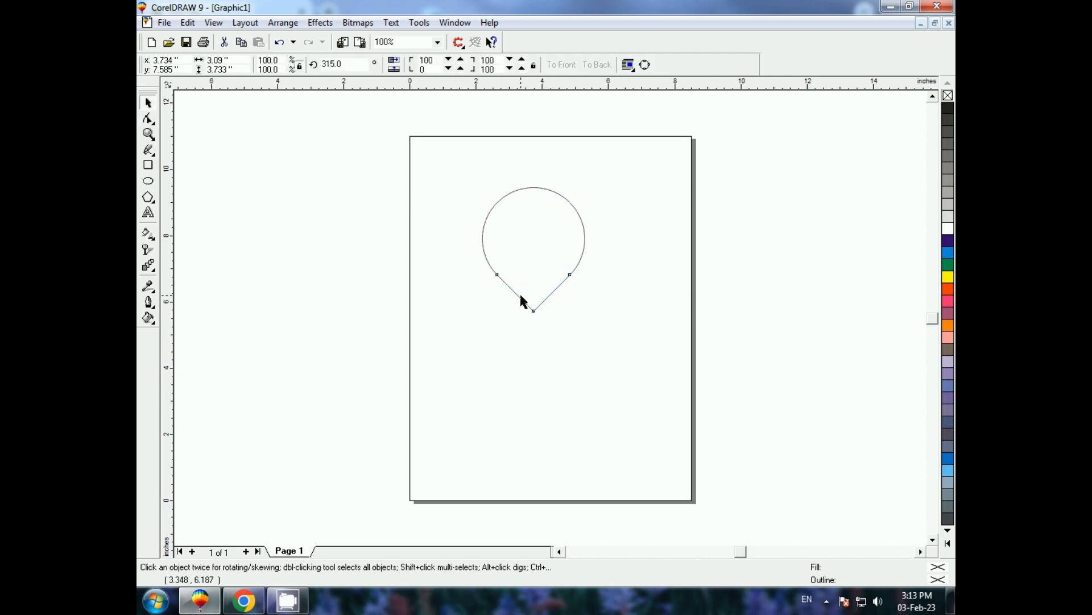
left_click(533, 346)
left_click(507, 284)
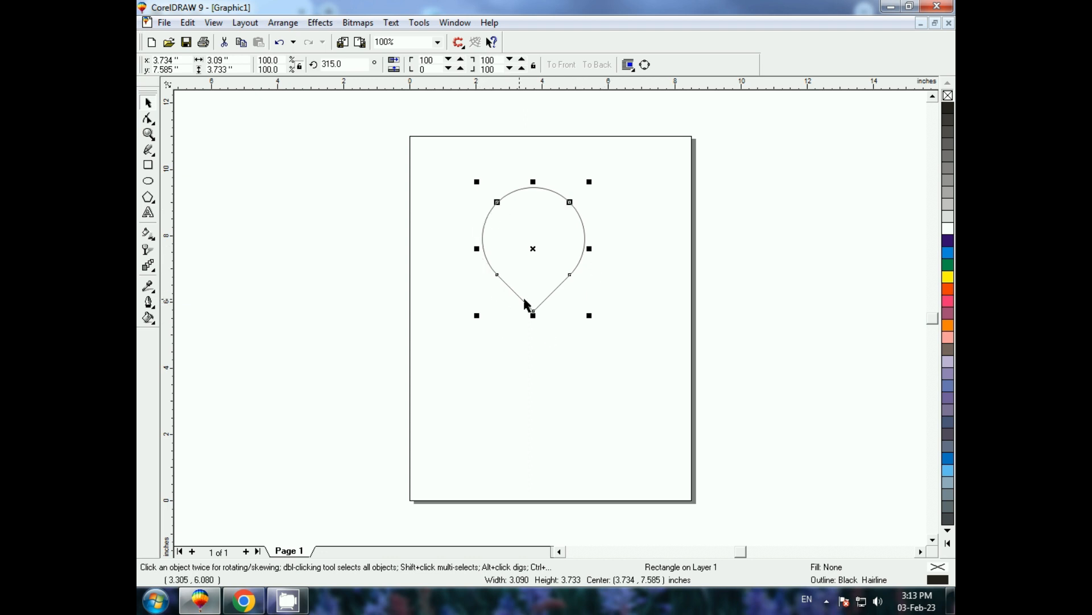
left_click(411, 285)
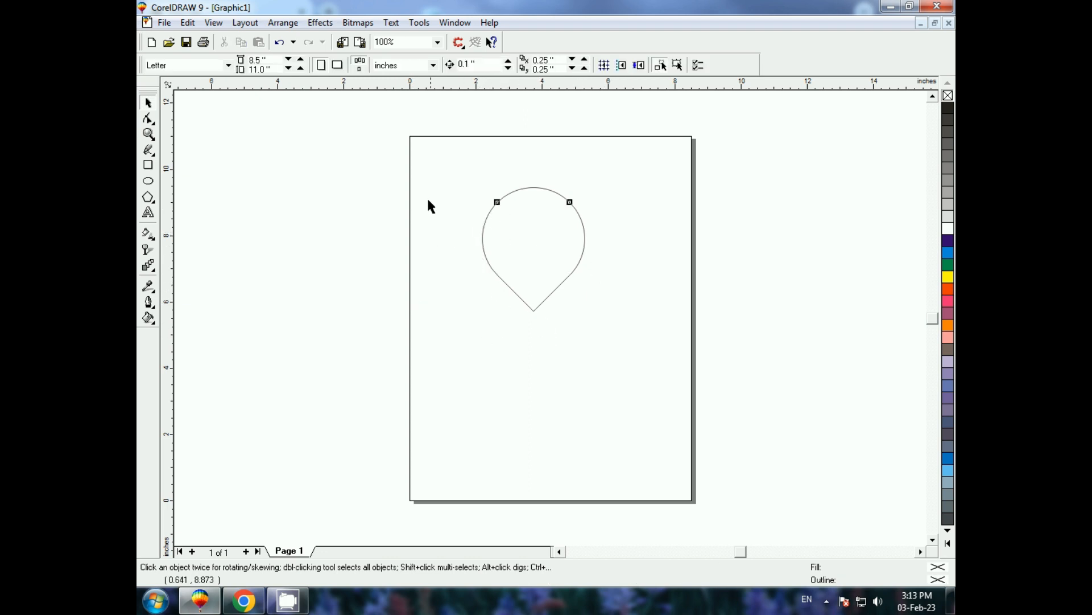
Apply a custom linear fountain fill at -90 degrees to the teardrop, blending green through yellow and amber at 69% to orange-red.
left_click(506, 284)
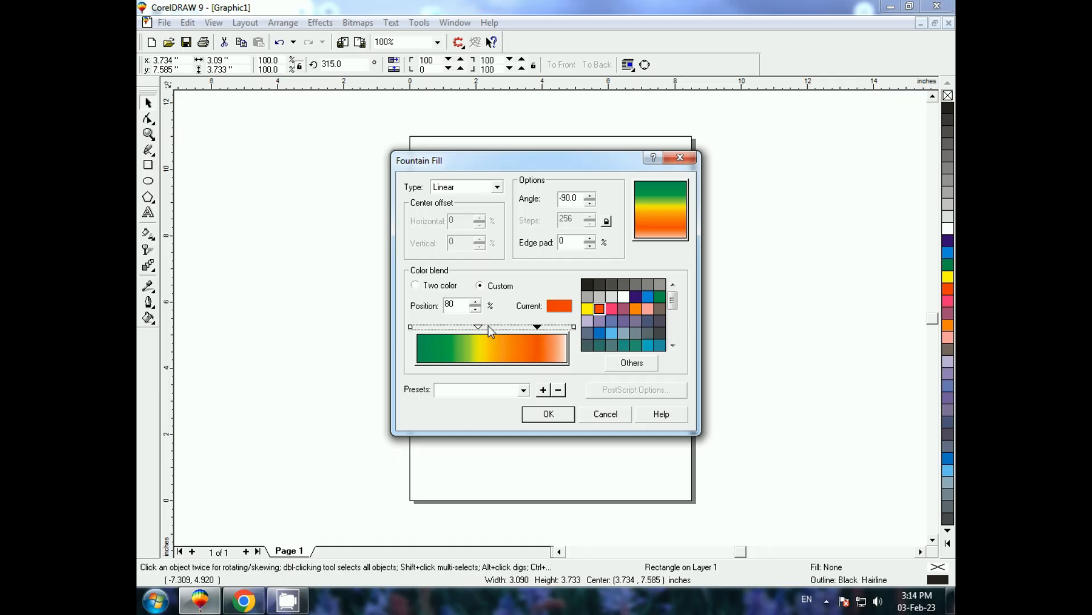
double_click(488, 326)
double_click(488, 326)
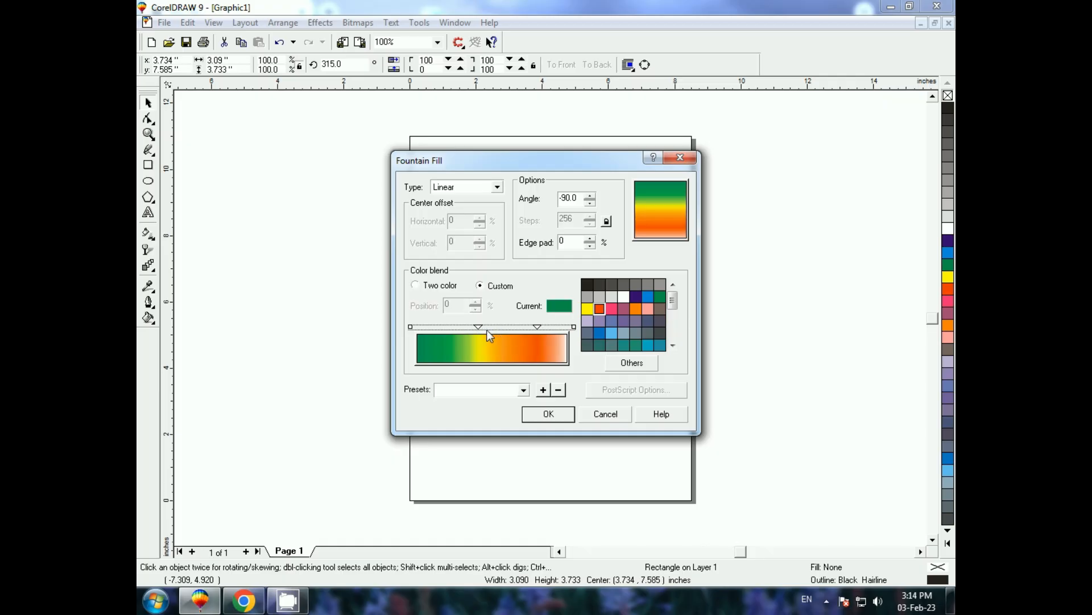
double_click(495, 326)
mouse_move(495, 328)
left_mouse_down()
mouse_move(550, 326)
mouse_move(524, 327)
left_mouse_up()
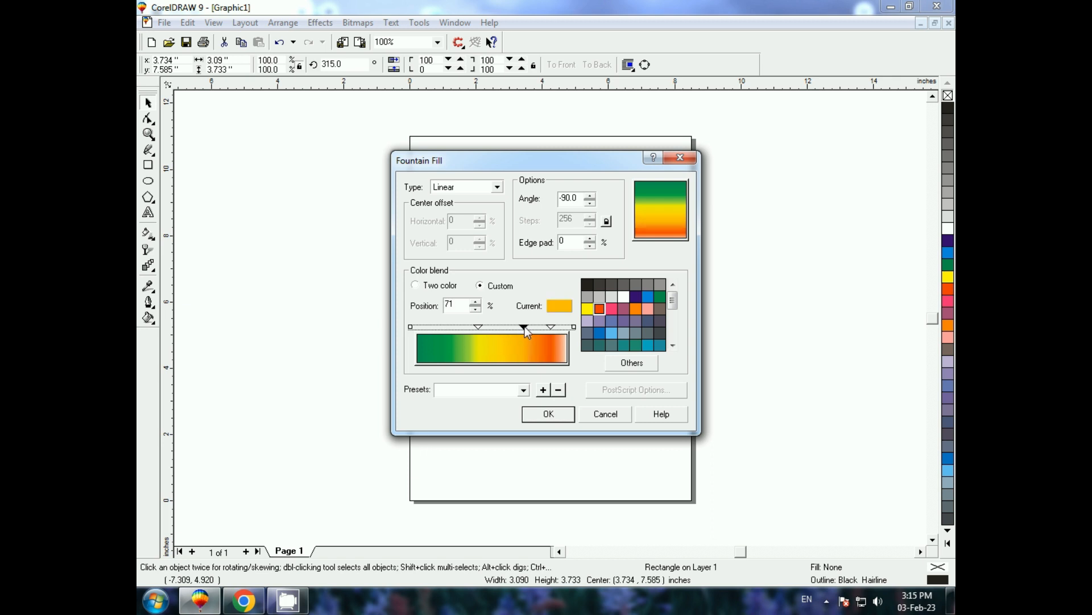
left_click(574, 327)
left_click(601, 309)
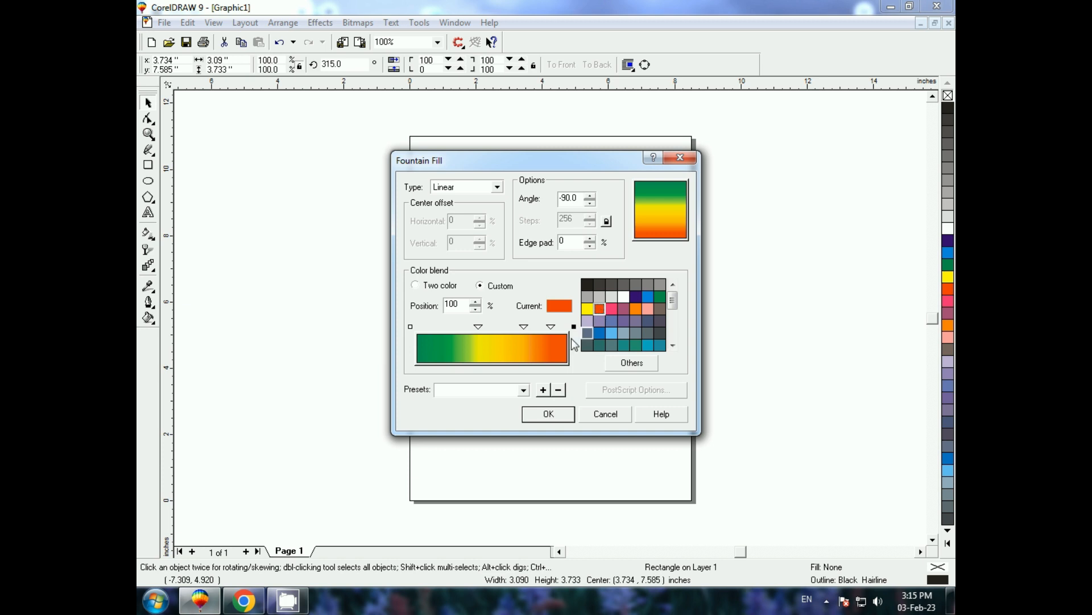
left_click_drag(523, 329, 521, 329)
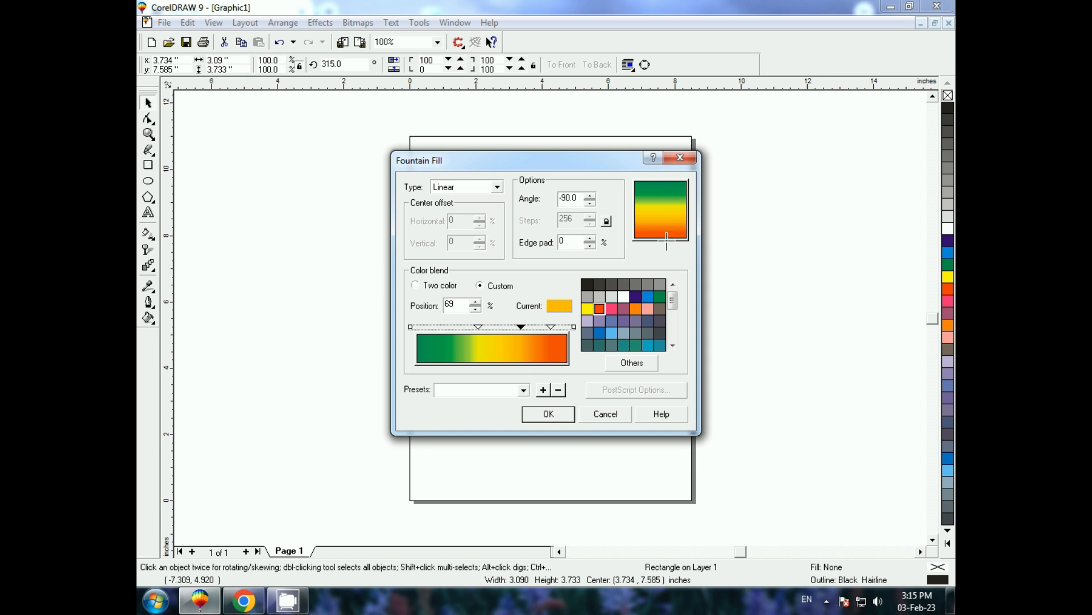
left_click(542, 415)
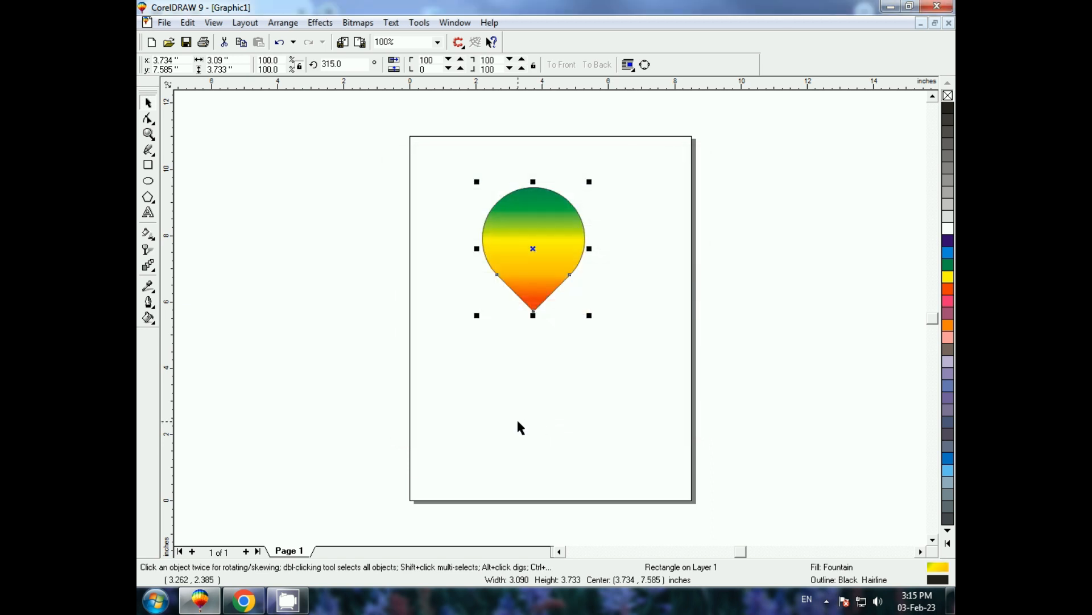
left_click(513, 417)
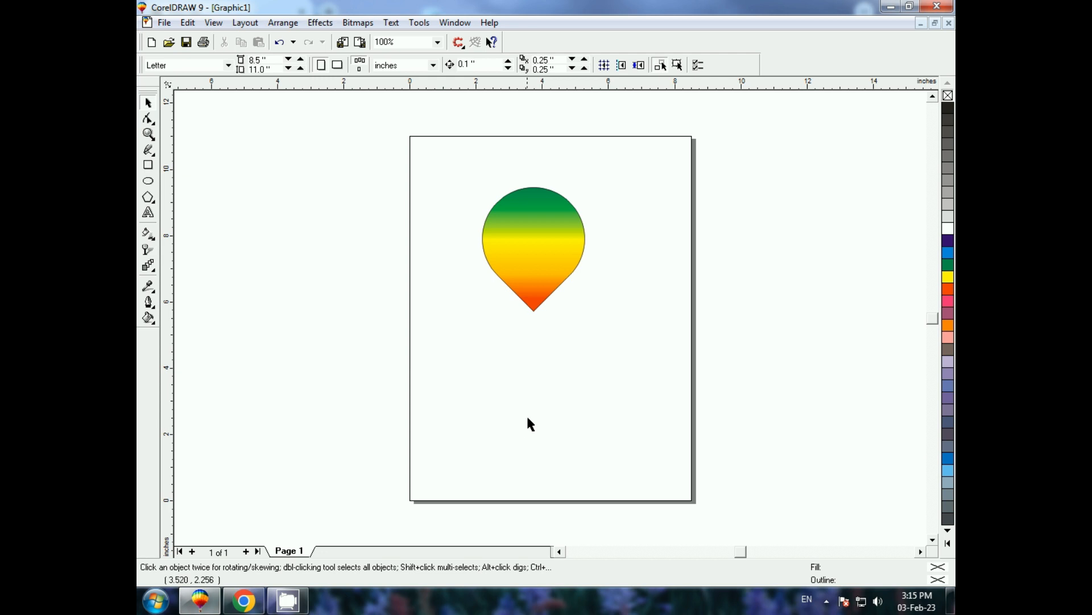
Set the teardrop's outline colour to 10% Black.
left_click(532, 256)
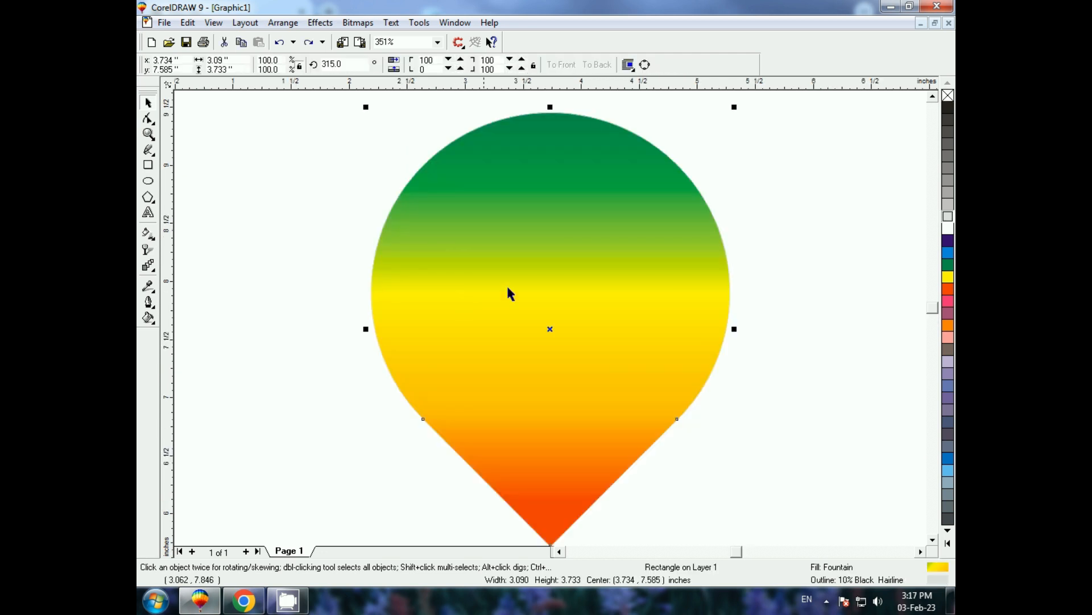
left_click(341, 251)
left_click(597, 246)
left_click(320, 196)
left_click(457, 234)
right_click(949, 219)
Create two full-height nested copies of the teardrop narrowed about its centre, making the innermost about 0.71 inches wide.
left_click_drag(733, 328, 681, 326)
key("ctrl+r")
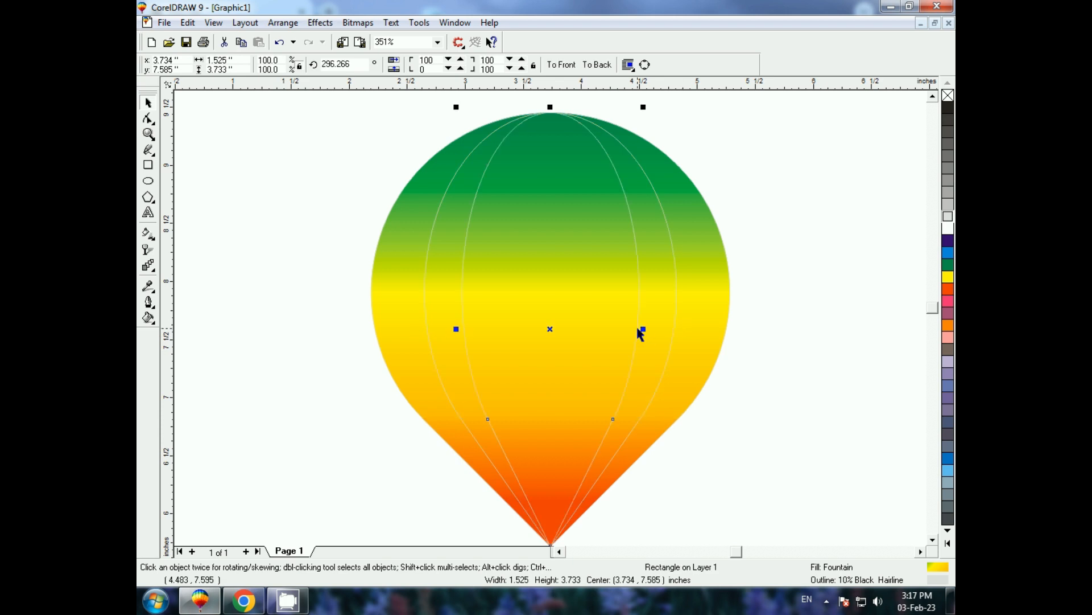
left_click_drag(642, 329, 615, 329)
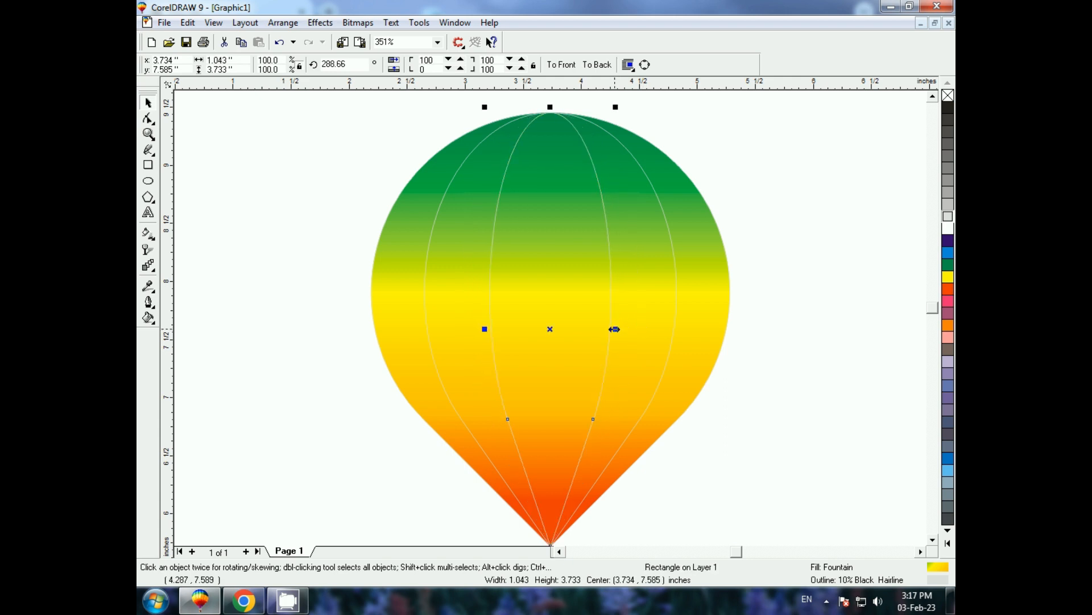
key("ctrl+r")
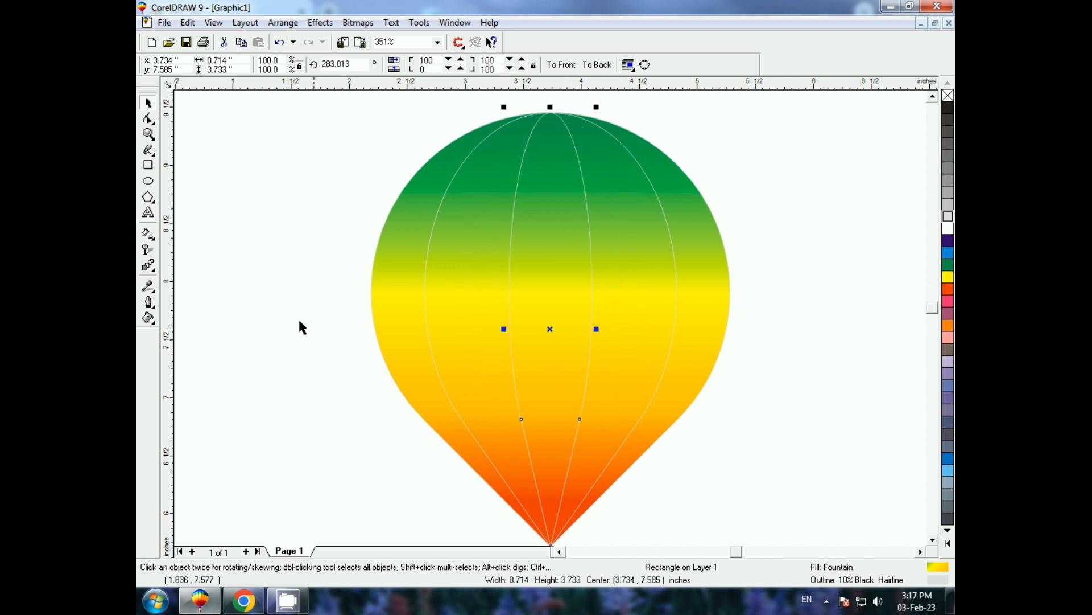
left_click(245, 281)
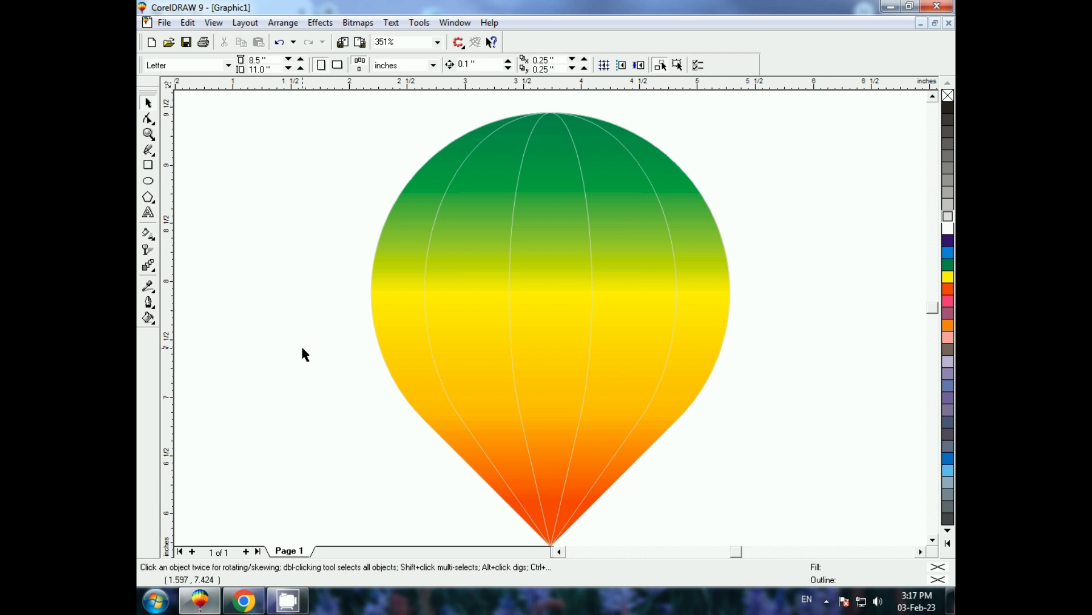
Examine the whole balloon and its panel lines from the crown down to the lower tip.
scroll(303, 347, "down", 1)
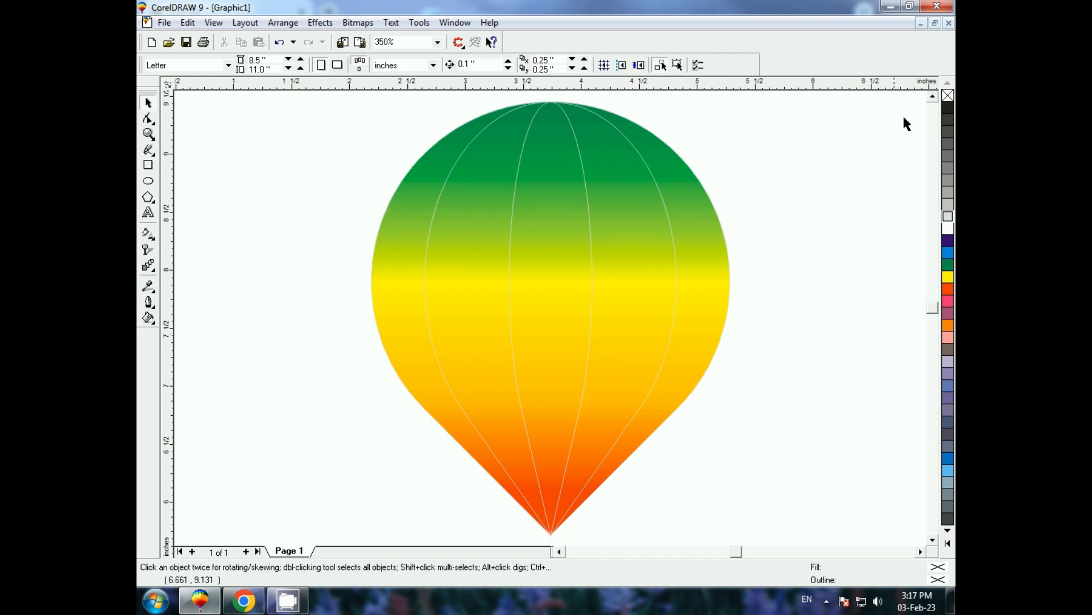
left_click(934, 93)
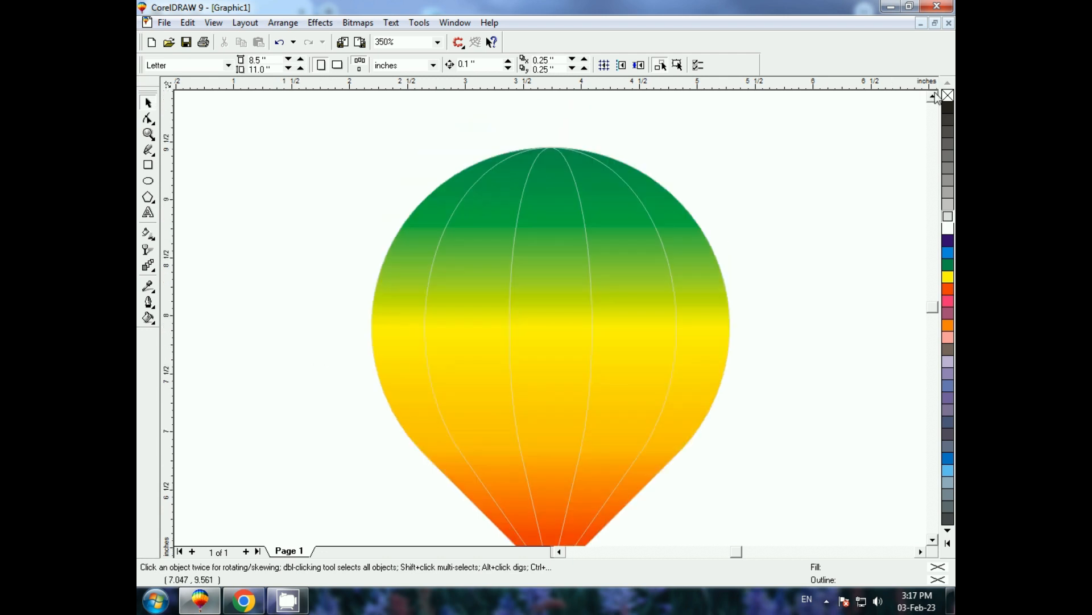
left_click(933, 540)
left_click(933, 541)
scroll(860, 479, "up", 1)
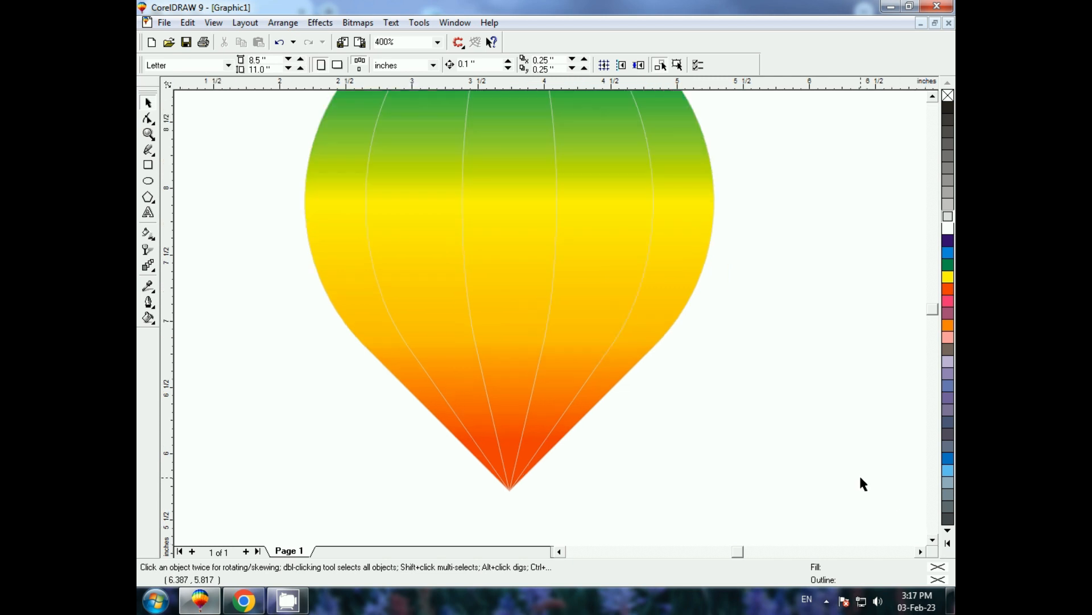
scroll(786, 322, "down", 3)
scroll(786, 329, "up", 3)
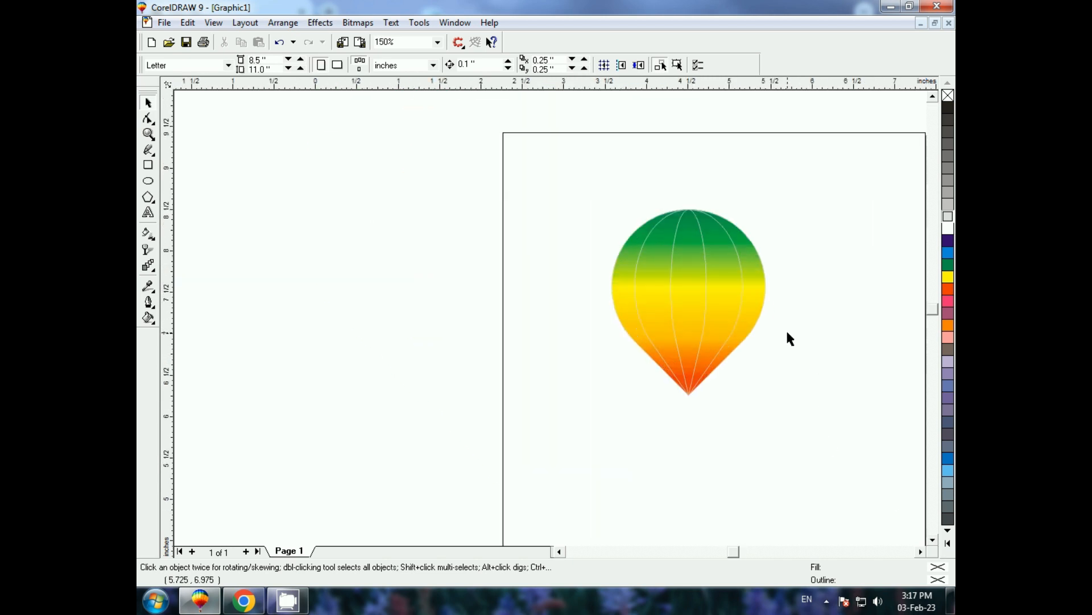
scroll(790, 339, "up", 1)
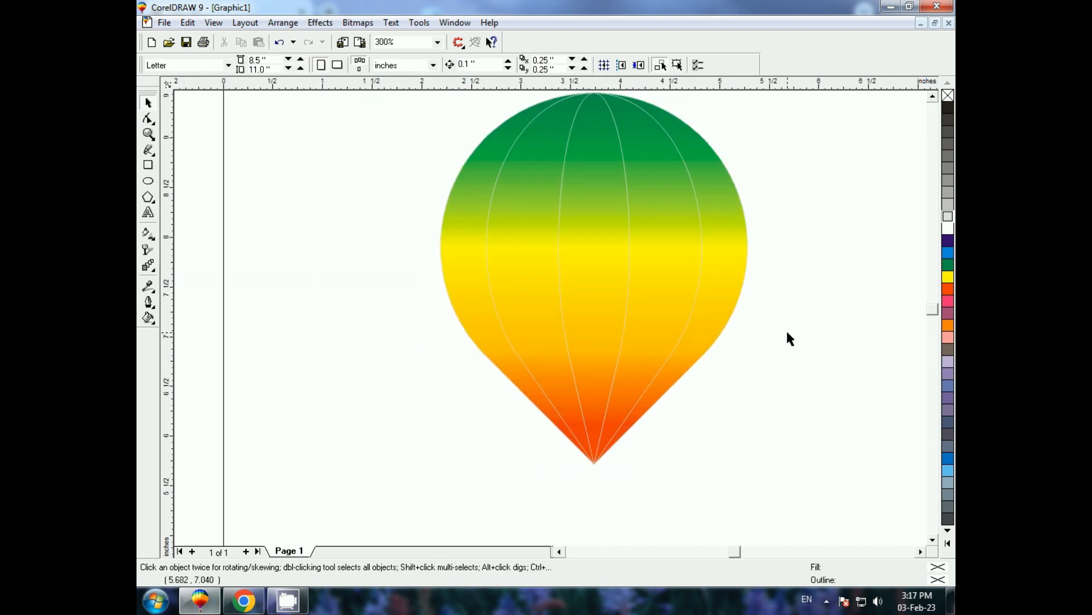
left_click(934, 97)
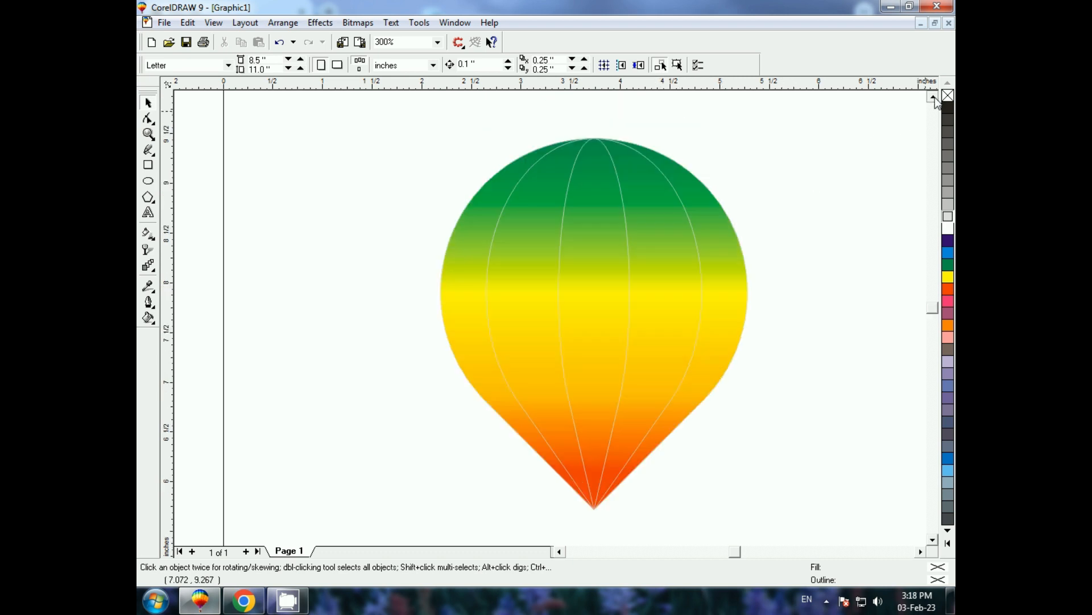
left_click(934, 98)
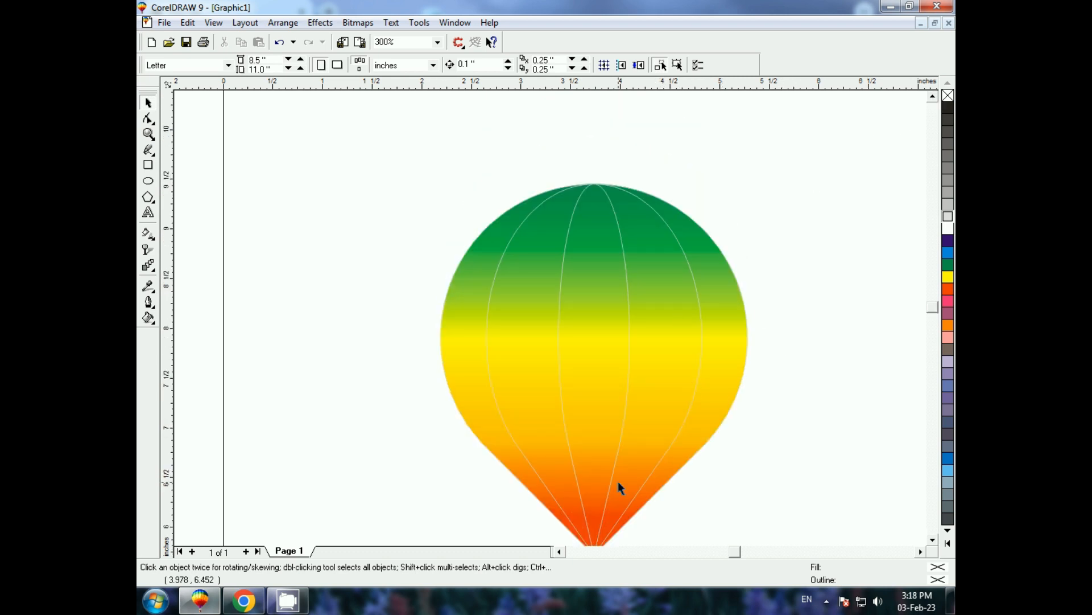
left_click(933, 539)
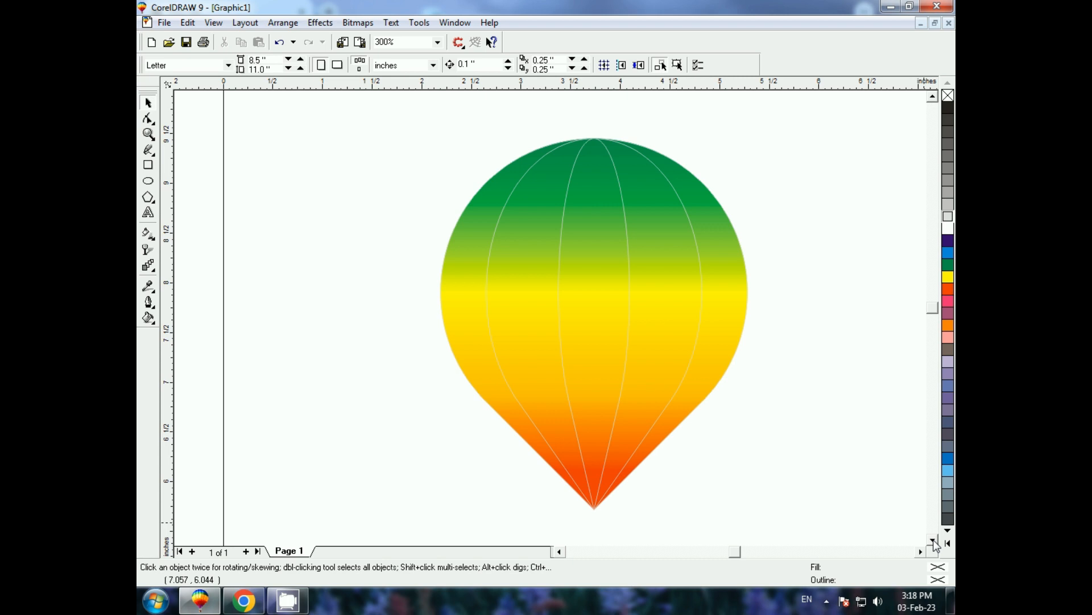